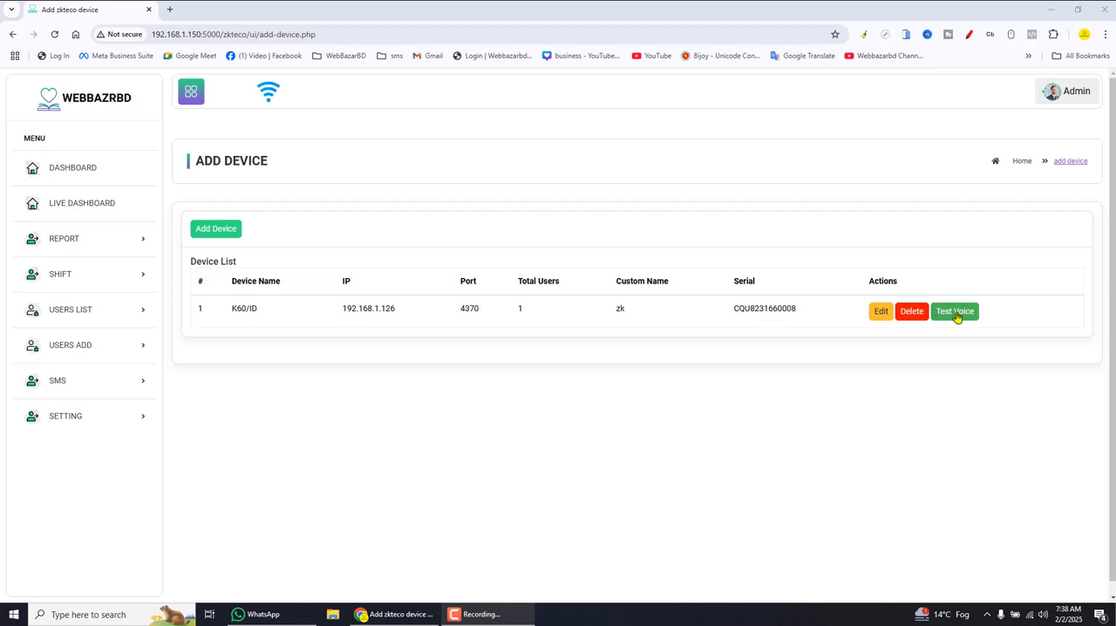
# - Play the test voice on the K60/ID device and show the available options for adding users
pyautogui.click(956, 317)
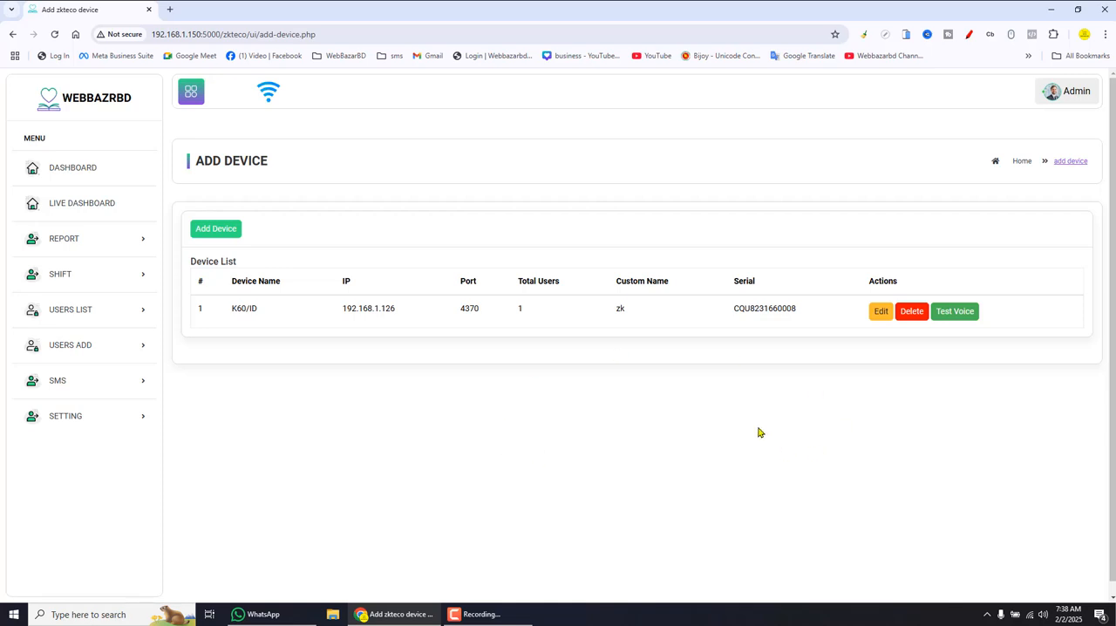
pyautogui.click(132, 347)
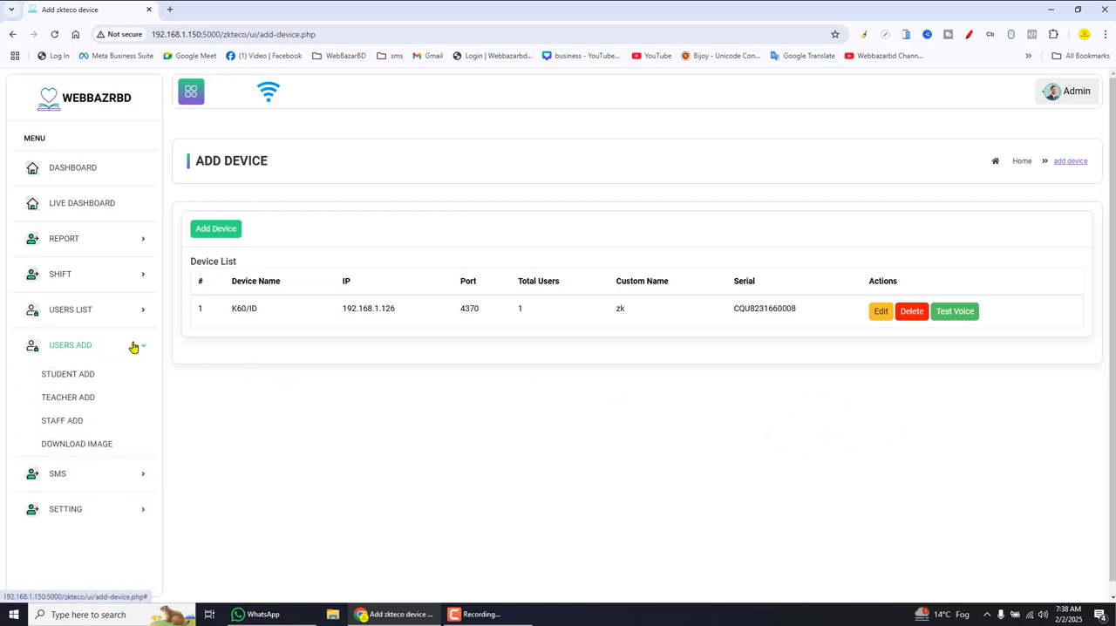
pyautogui.hotkey('ctrl', 'shift', 'd')
pyautogui.moveTo(12, 337)
pyautogui.mouseDown()
pyautogui.moveTo(120, 433)
pyautogui.moveTo(186, 457)
pyautogui.mouseUp()
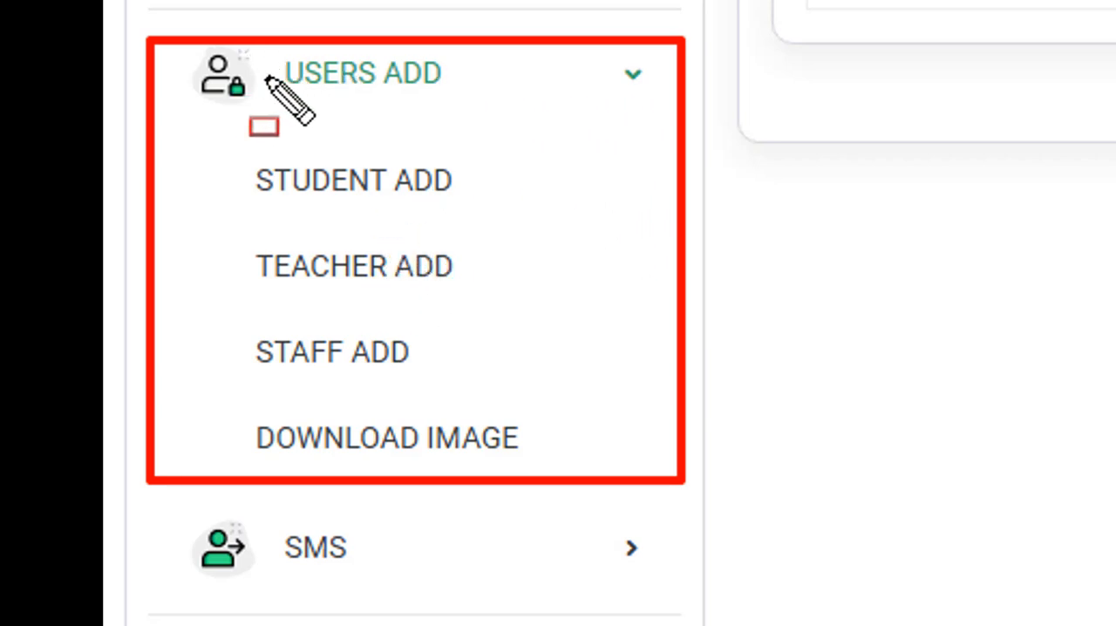
pyautogui.moveTo(214, 45)
pyautogui.mouseDown()
pyautogui.moveTo(242, 68)
pyautogui.moveTo(572, 120)
pyautogui.mouseUp()
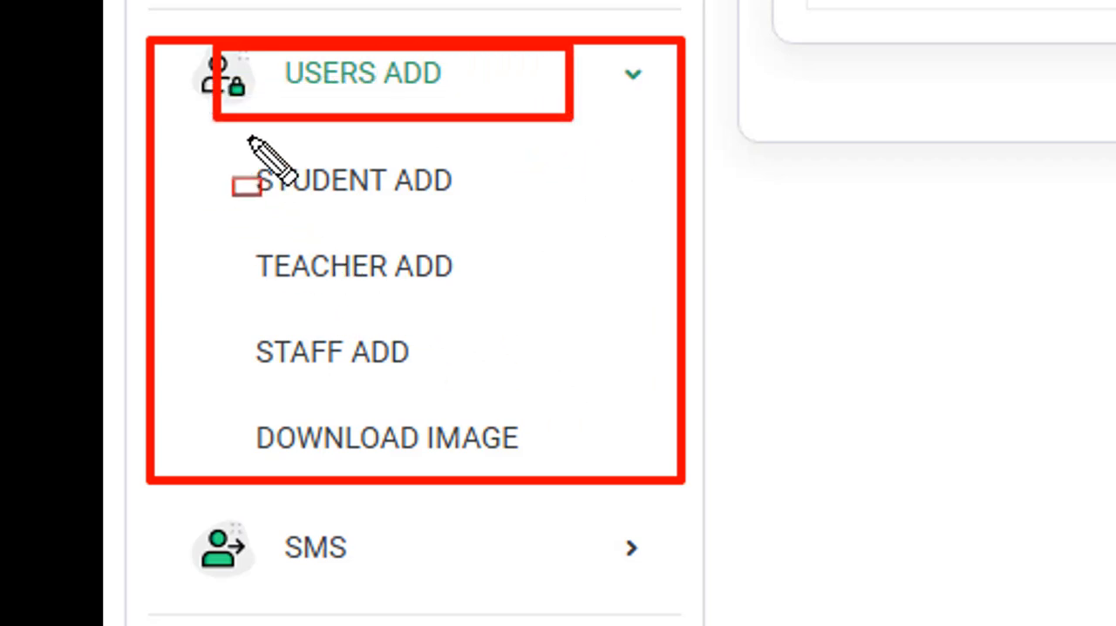
pyautogui.moveTo(215, 136); pyautogui.dragTo(528, 229)
pyautogui.moveTo(218, 233); pyautogui.dragTo(511, 305)
pyautogui.moveTo(221, 306); pyautogui.dragTo(513, 373)
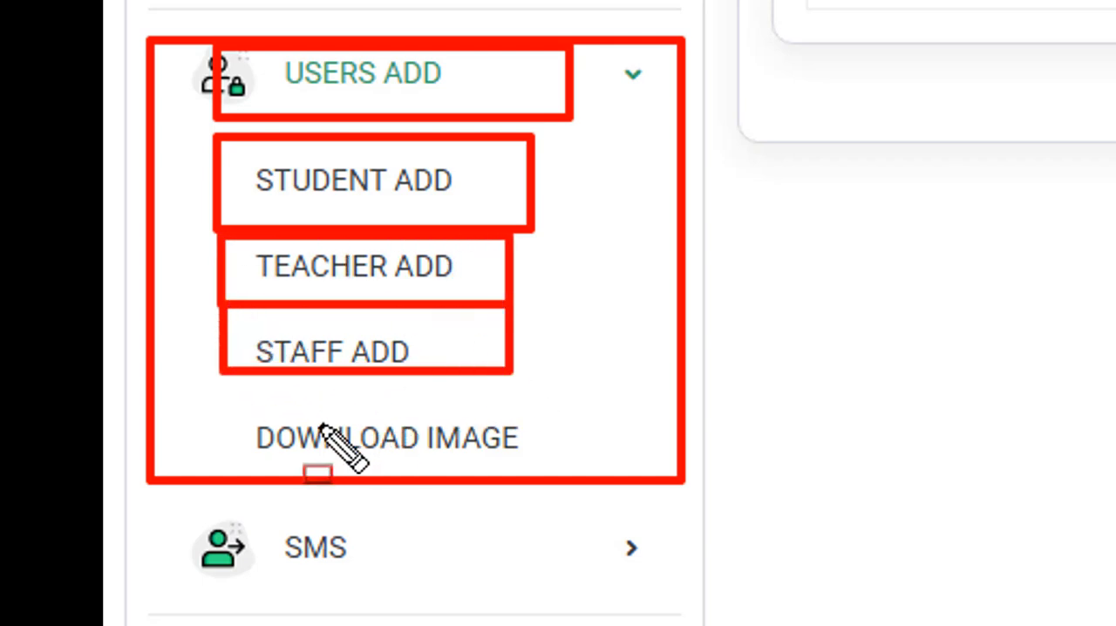
pyautogui.moveTo(215, 399)
pyautogui.mouseDown()
pyautogui.moveTo(601, 471)
pyautogui.moveTo(570, 475)
pyautogui.mouseUp()
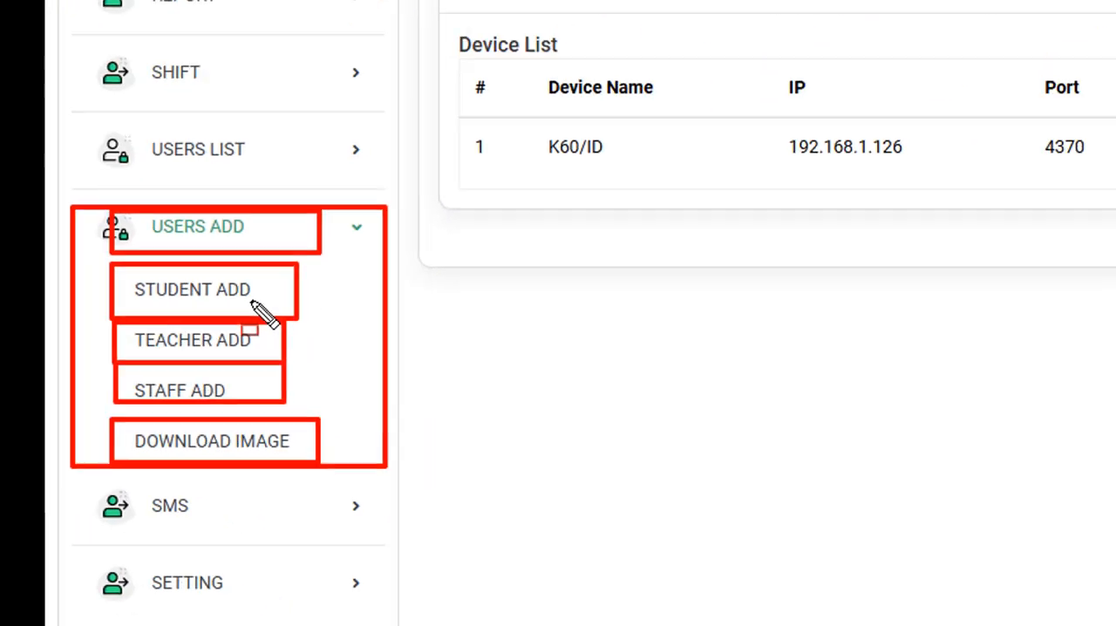
pyautogui.press('Escape')
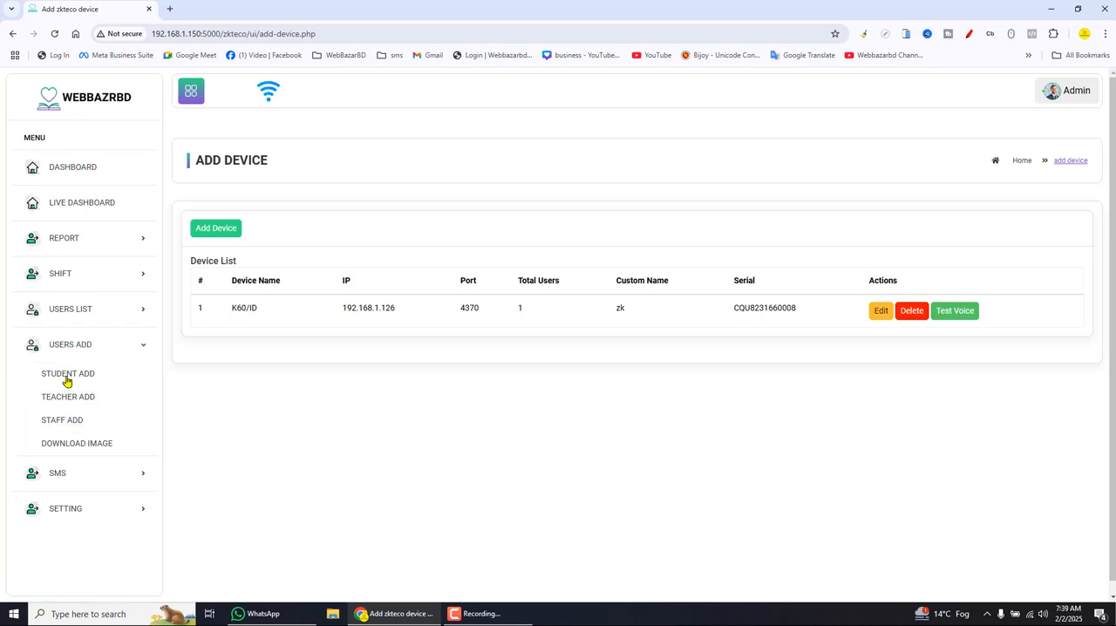
# - Open the page for adding students and delete all existing user data, accepting the confirmation
pyautogui.click(76, 376)
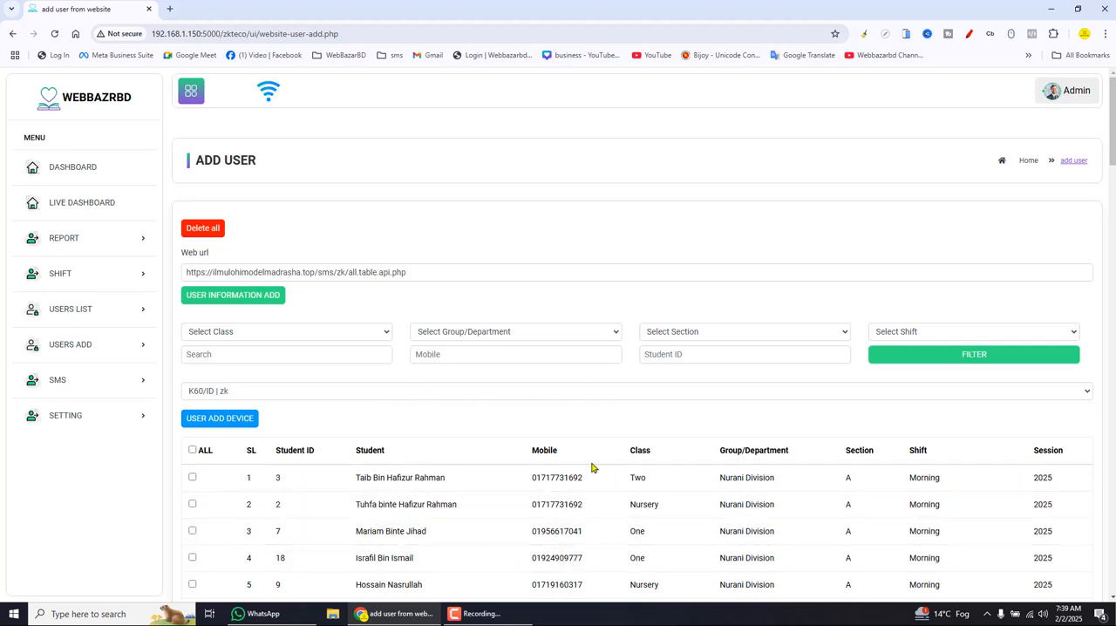
pyautogui.click(215, 228)
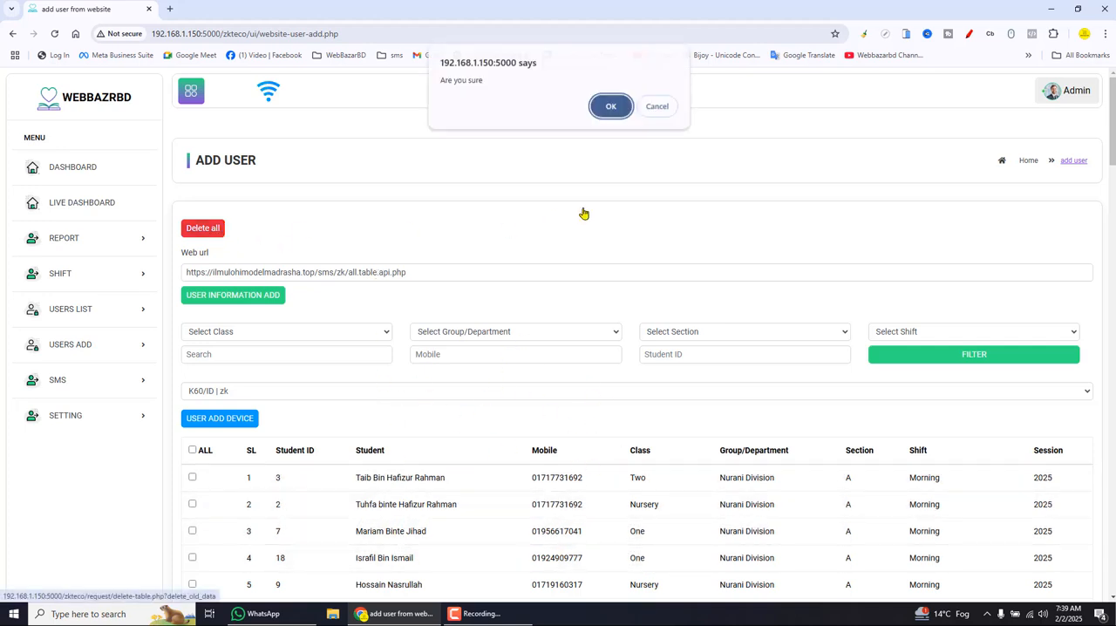
pyautogui.click(610, 108)
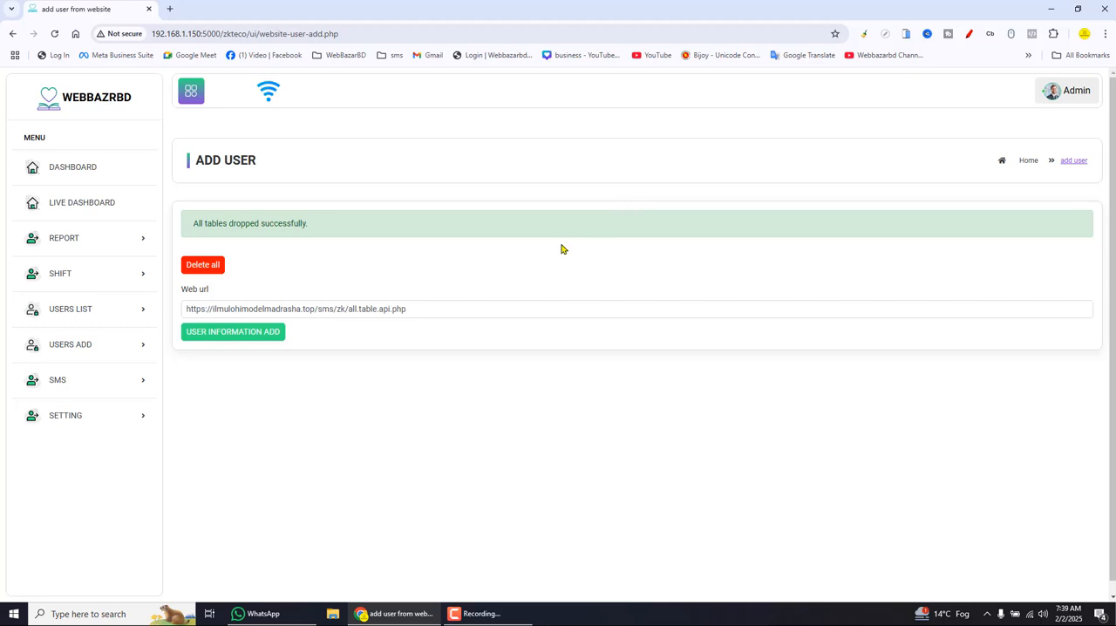
pyautogui.moveTo(185, 309); pyautogui.dragTo(313, 309)
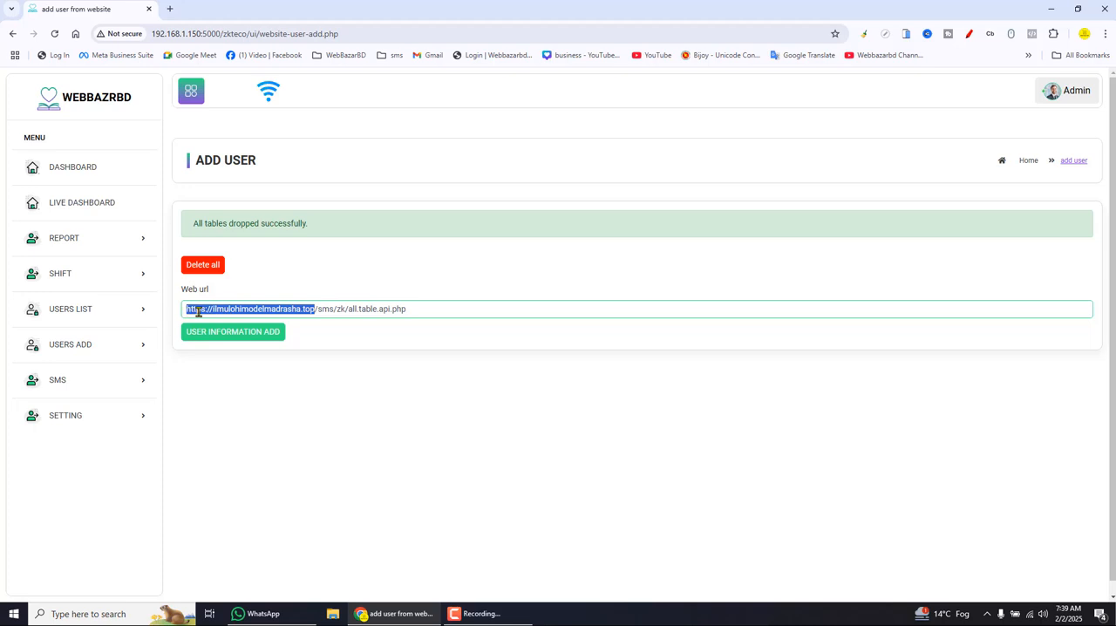
pyautogui.click(252, 336)
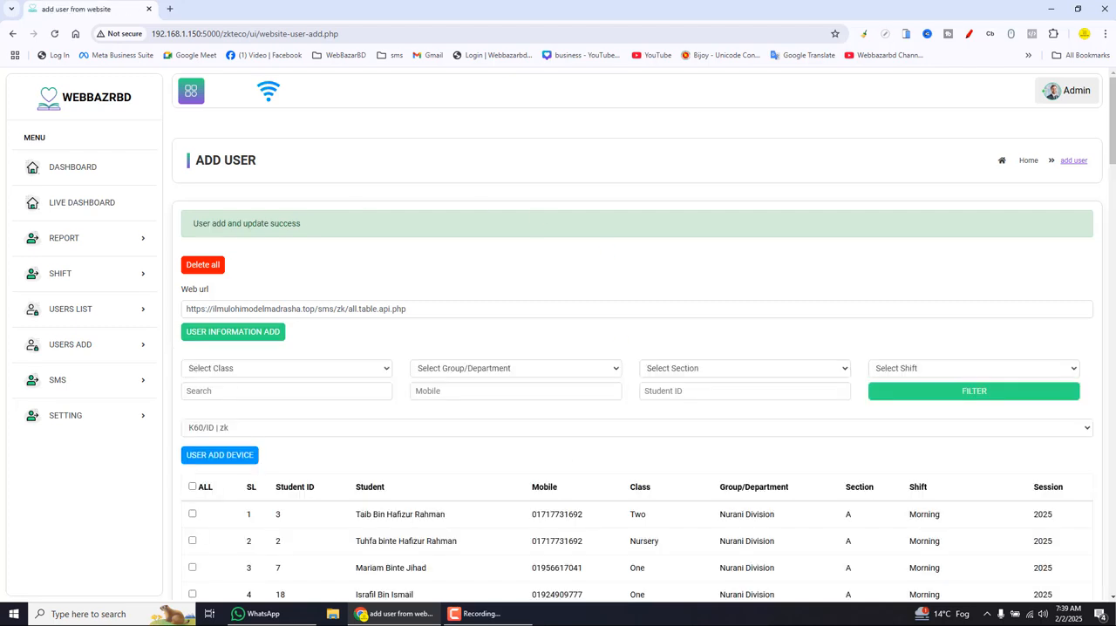
pyautogui.scroll(-20, 644, 342)
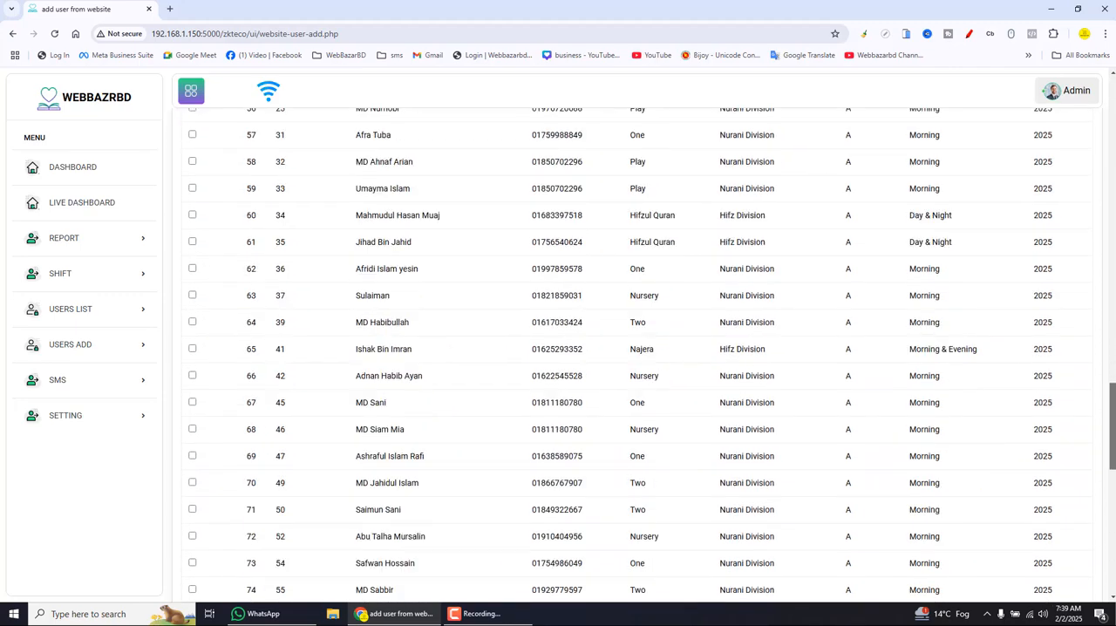
# - Filter the student list to class Two
pyautogui.scroll(20, 455, 199)
pyautogui.click(315, 198)
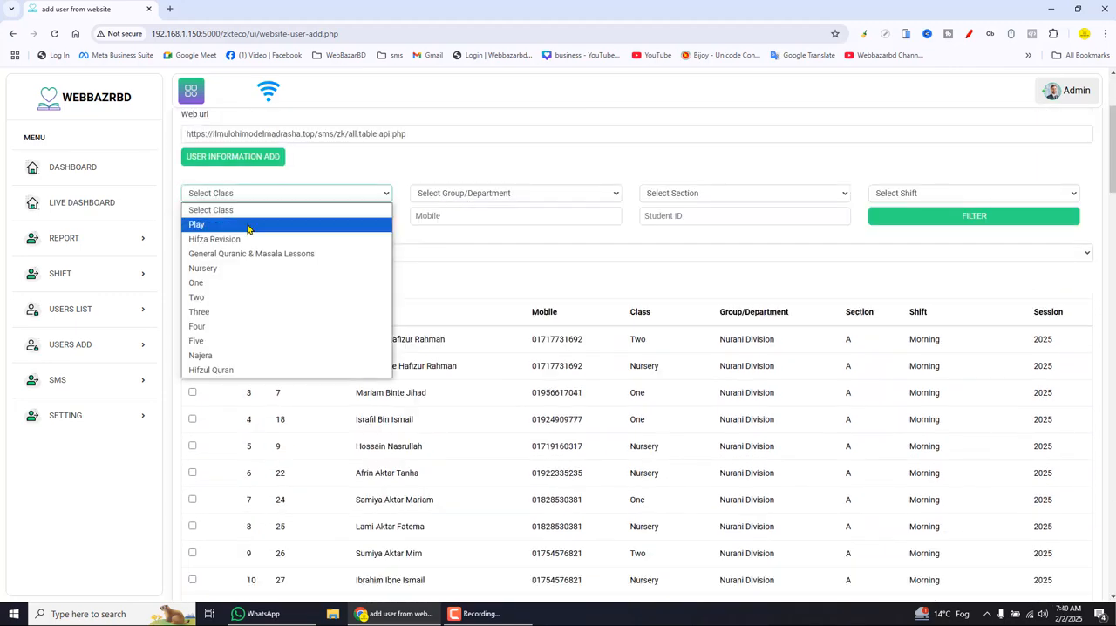
pyautogui.click(221, 293)
pyautogui.click(894, 224)
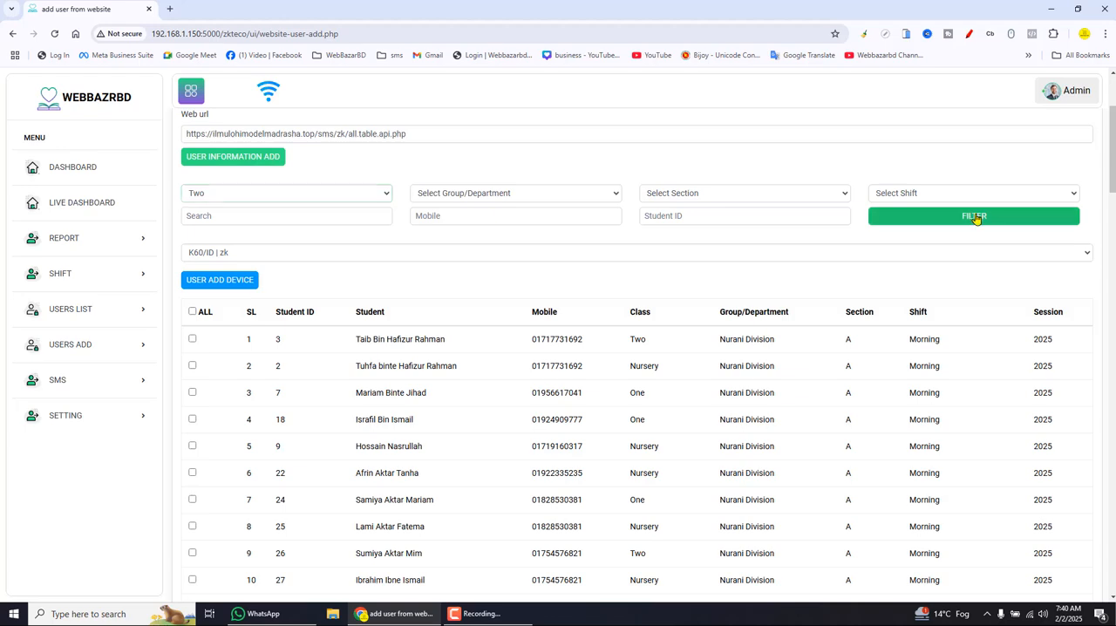
pyautogui.moveTo(1114, 301); pyautogui.dragTo(1114, 422)
# - Select the first two students of class Two and add them to the K60/ID | zk device
pyautogui.click(193, 253)
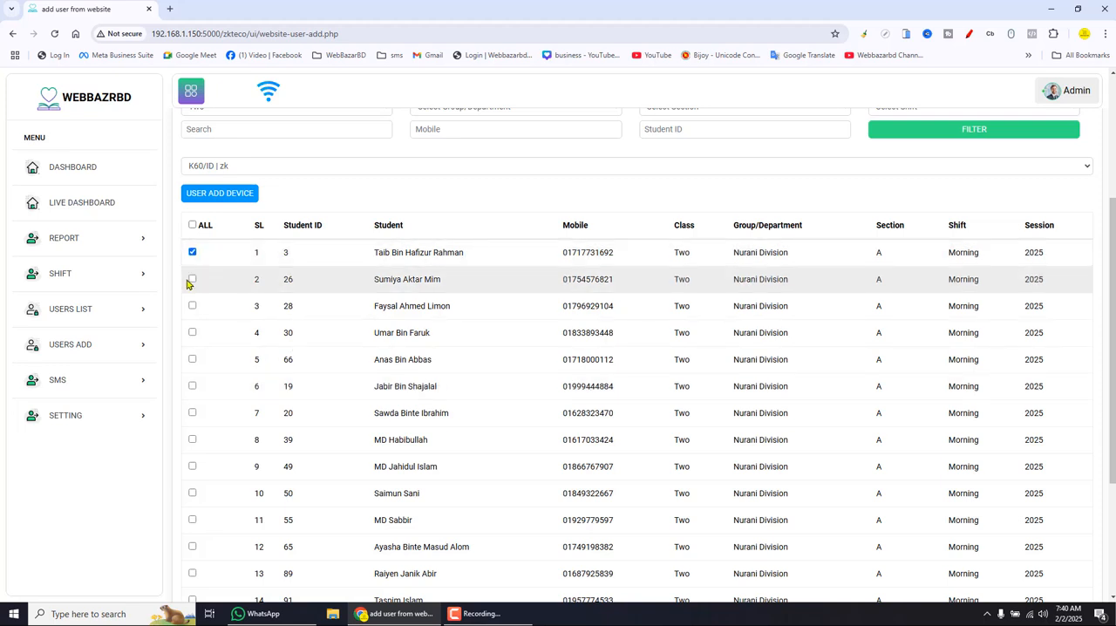
pyautogui.click(192, 280)
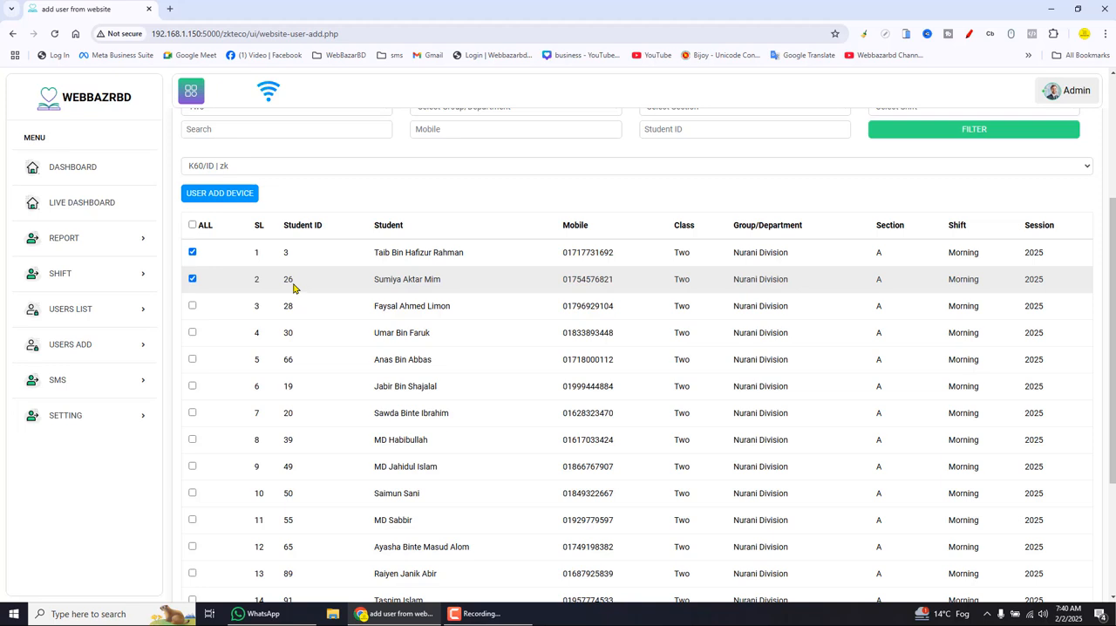
pyautogui.click(234, 195)
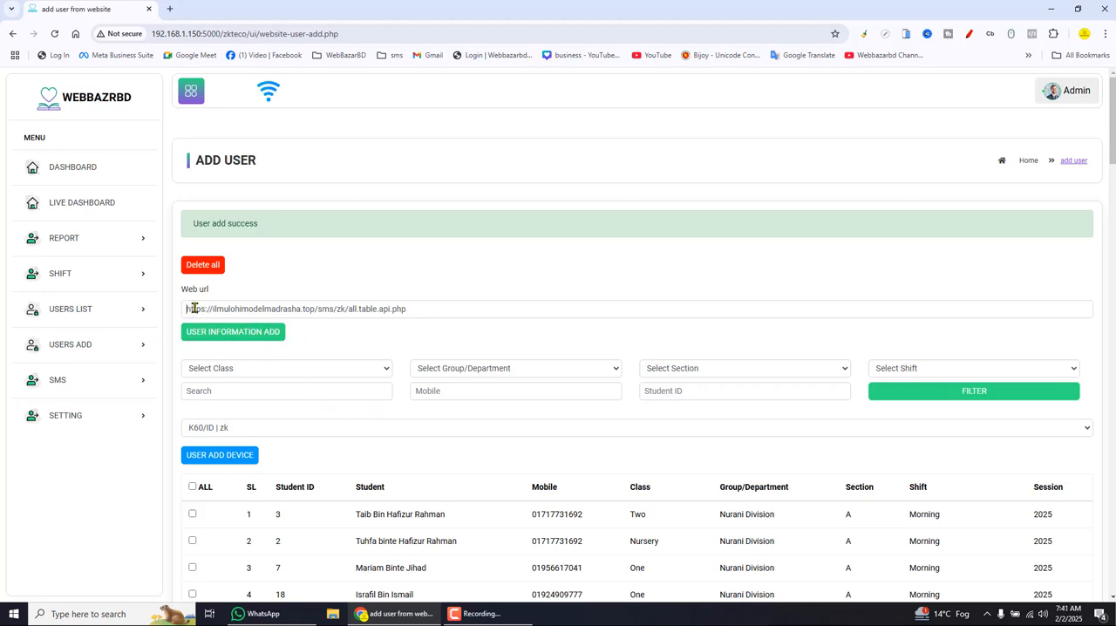
# - Filter the student list by class Two again and select all the students in it
pyautogui.moveTo(193, 308); pyautogui.dragTo(308, 307)
pyautogui.click(436, 271)
pyautogui.click(314, 375)
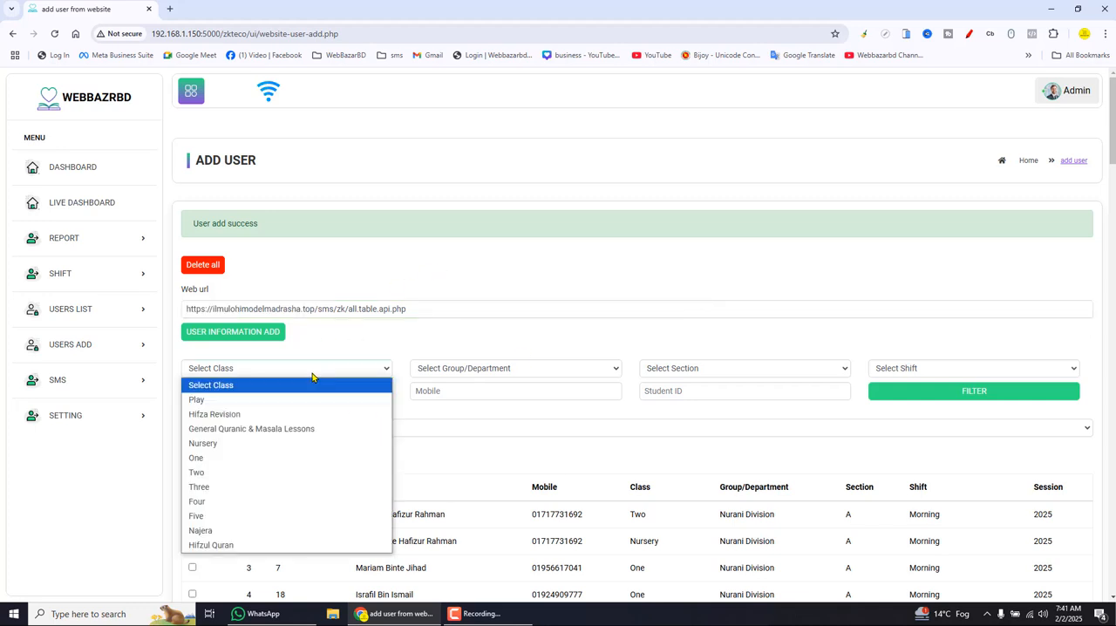
pyautogui.click(210, 472)
pyautogui.click(965, 393)
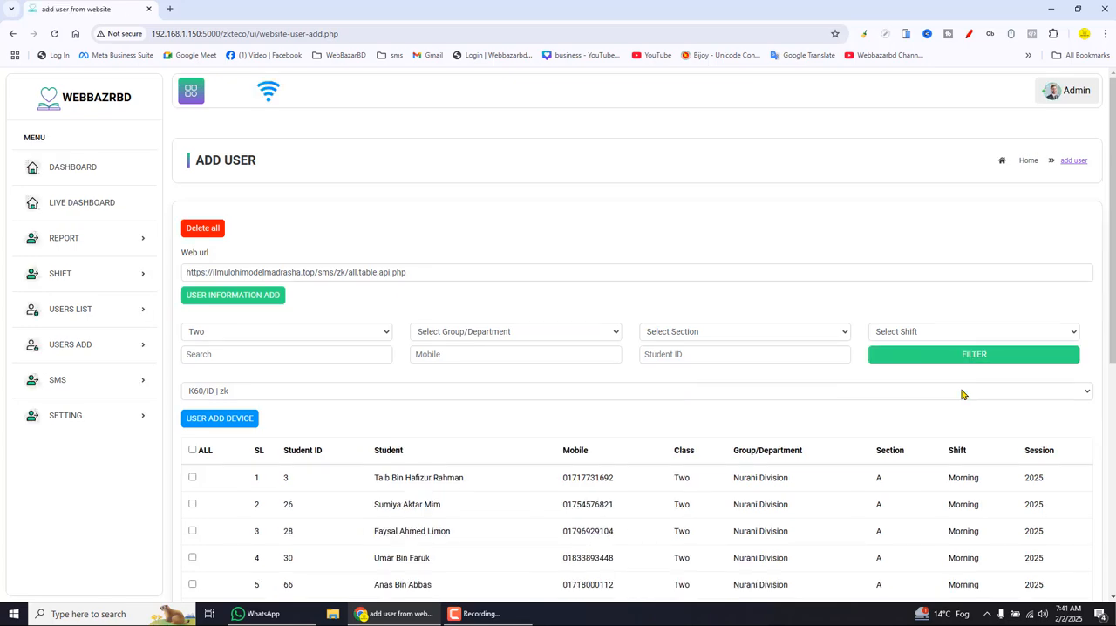
pyautogui.scroll(-3, 962, 392)
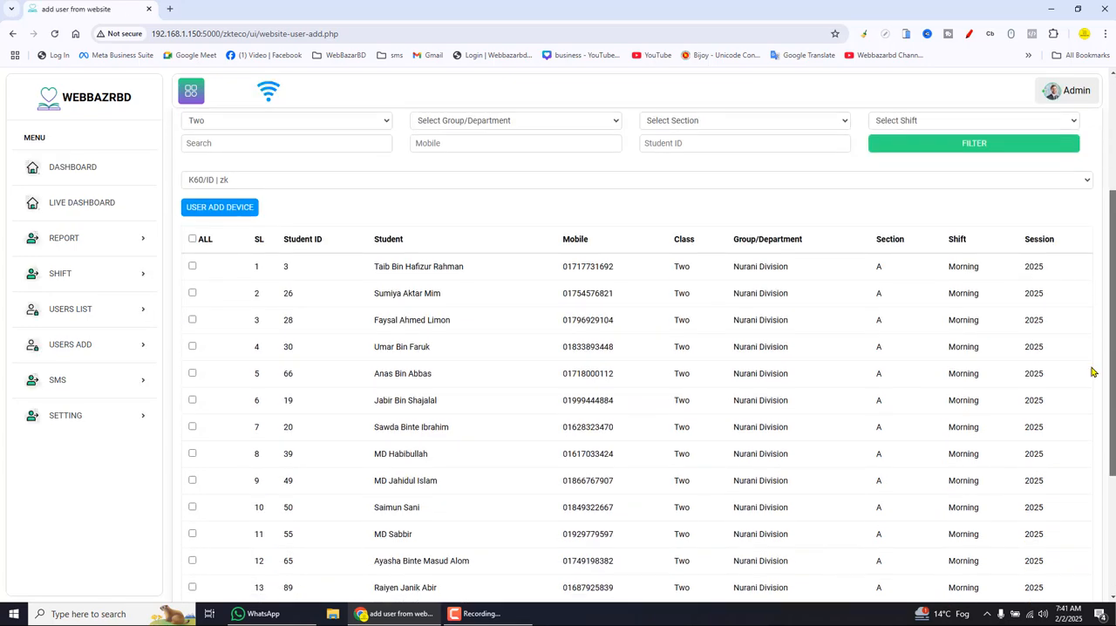
pyautogui.click(193, 236)
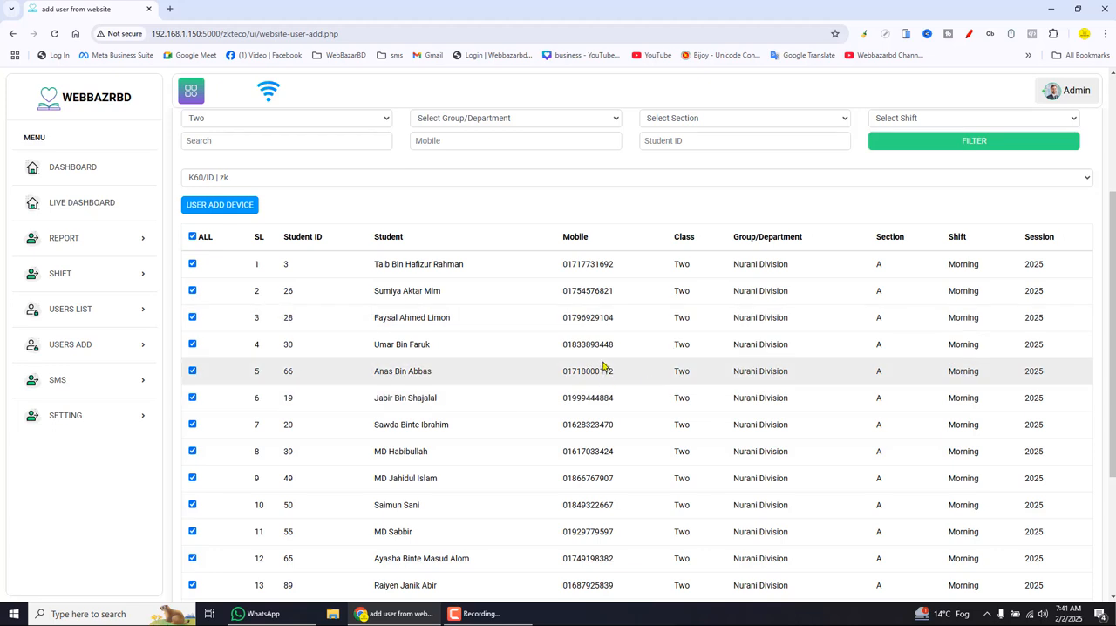
pyautogui.moveTo(1114, 308); pyautogui.dragTo(1115, 250)
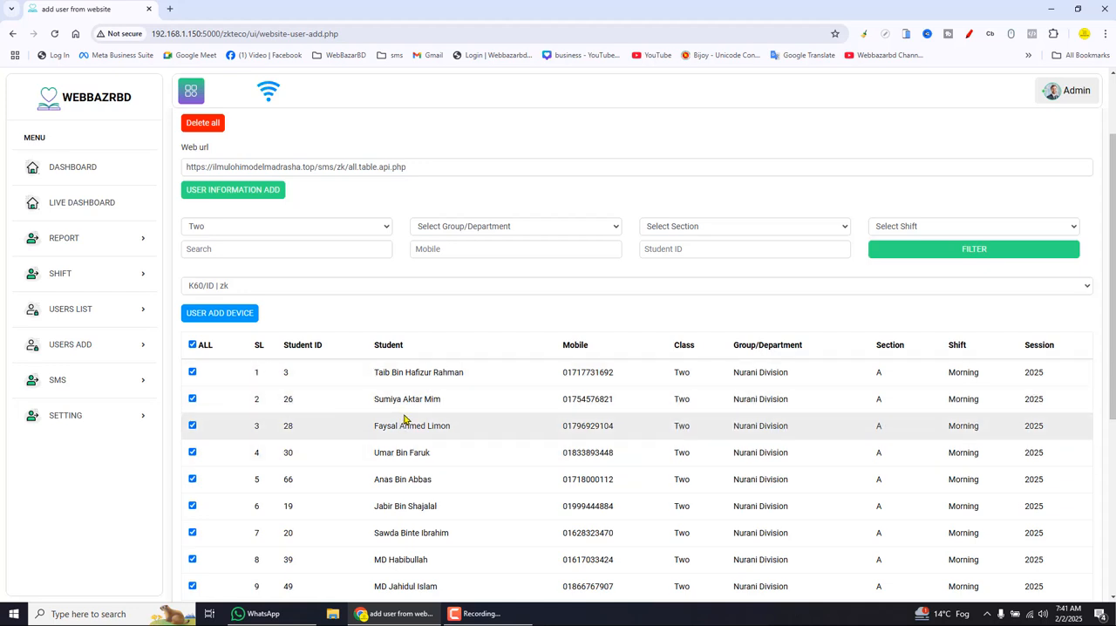
# - Open the page for adding teachers and select all the teachers for the K60/ID | zk device
pyautogui.click(125, 346)
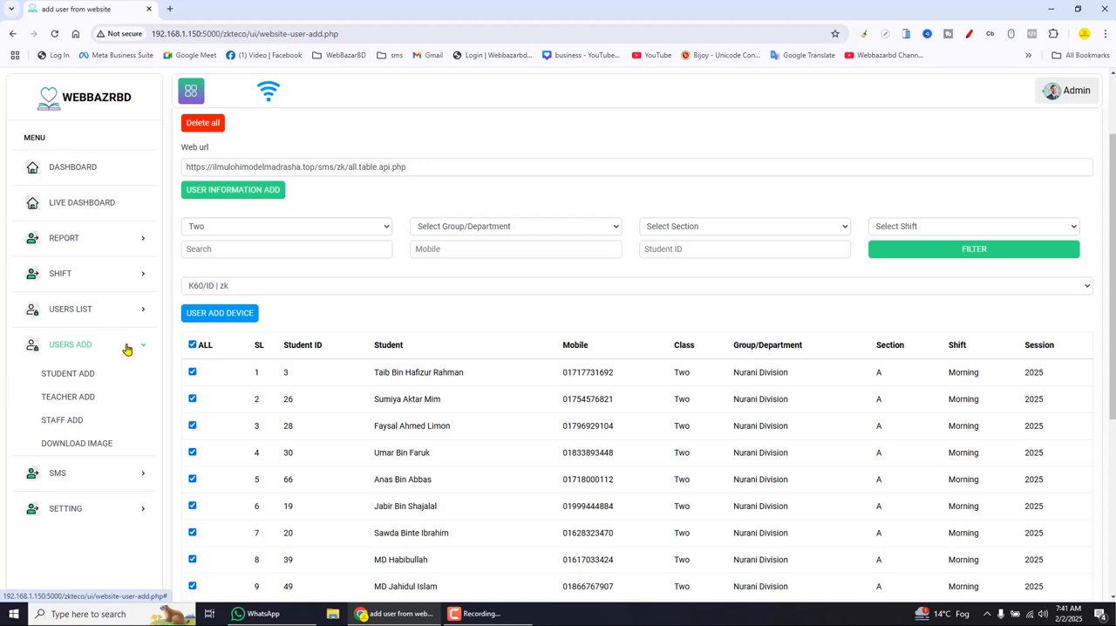
pyautogui.click(84, 399)
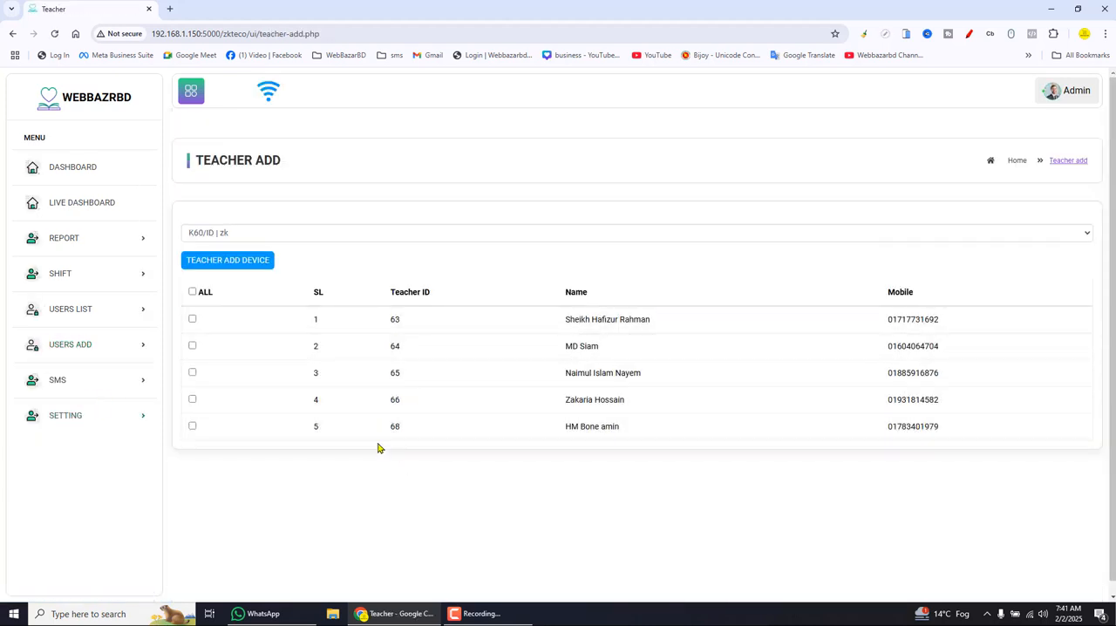
pyautogui.click(193, 292)
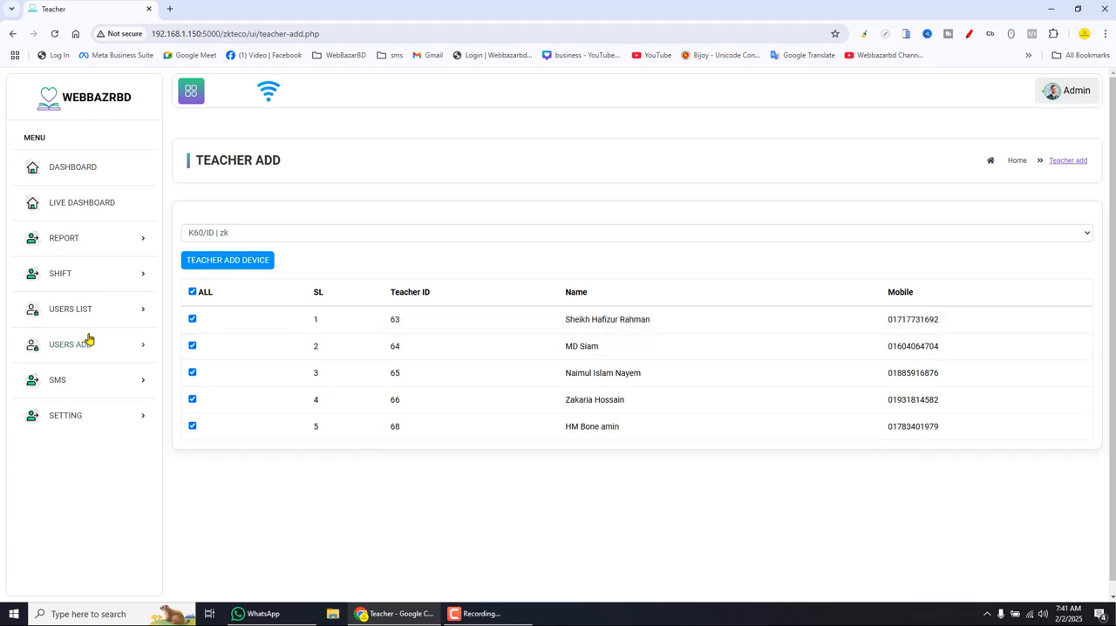
# - Open the page for adding staff and select all the staff members for the K60/ID | zk device
pyautogui.click(101, 309)
pyautogui.click(104, 314)
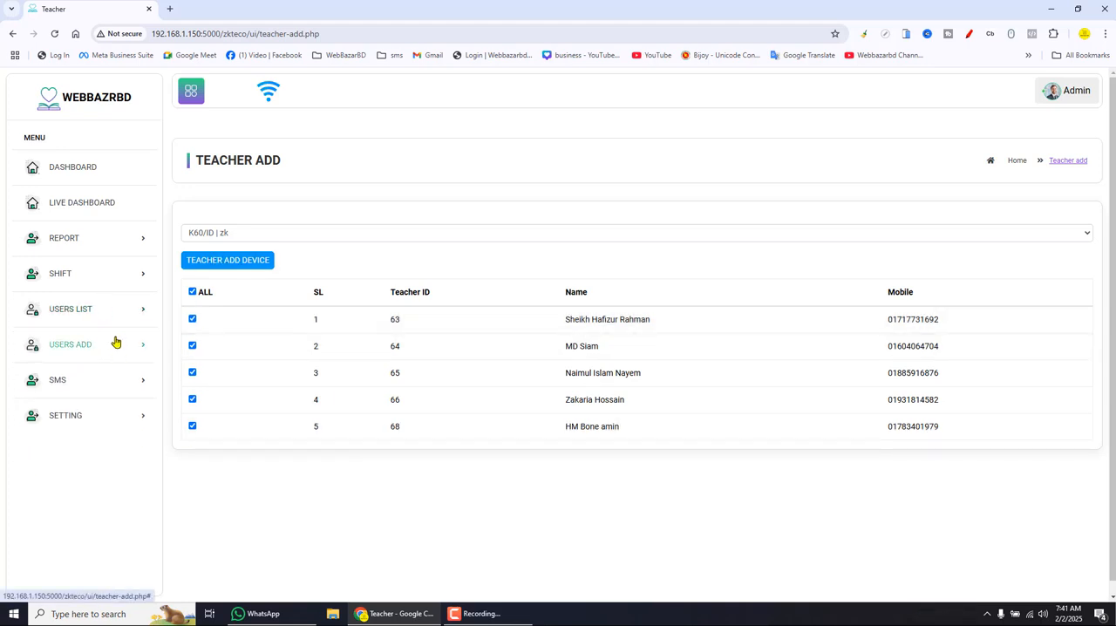
pyautogui.click(114, 343)
pyautogui.click(65, 420)
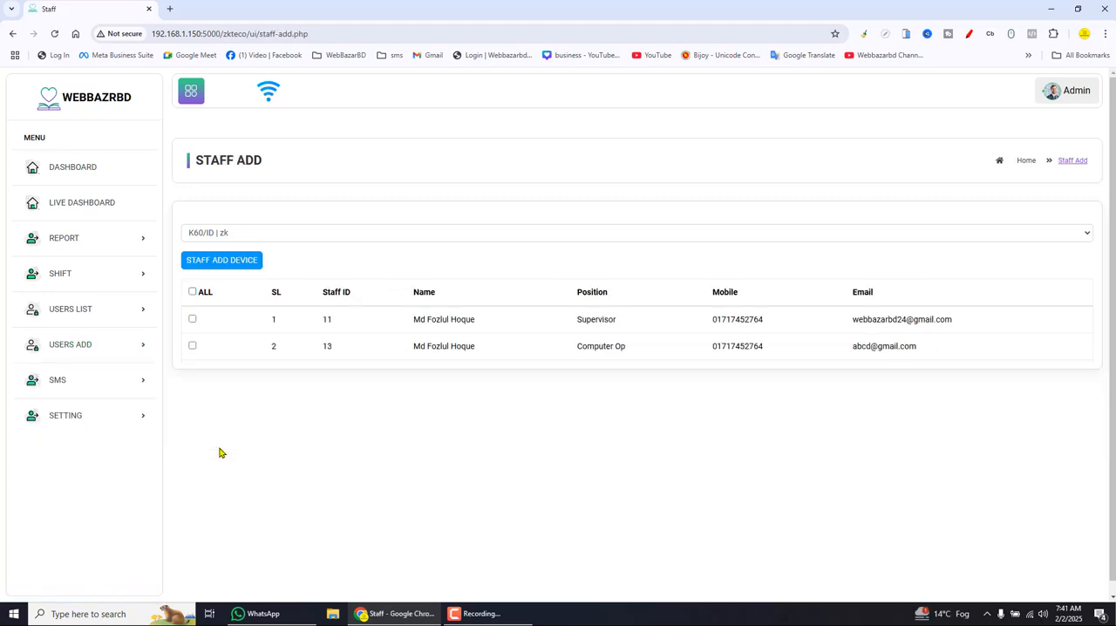
pyautogui.click(193, 293)
pyautogui.click(135, 348)
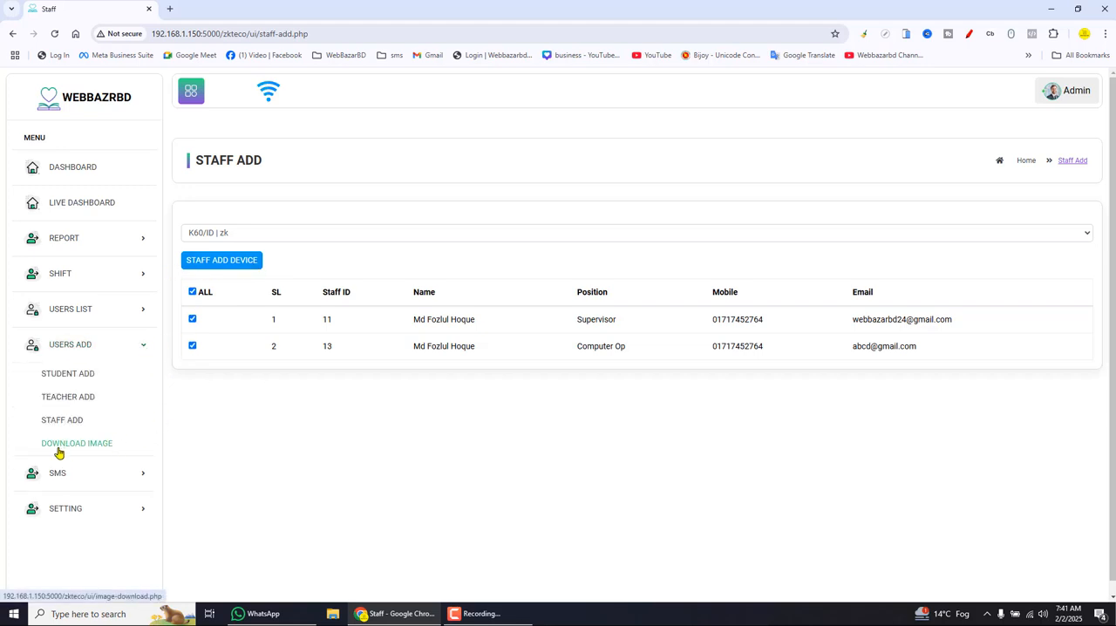
pyautogui.click(98, 446)
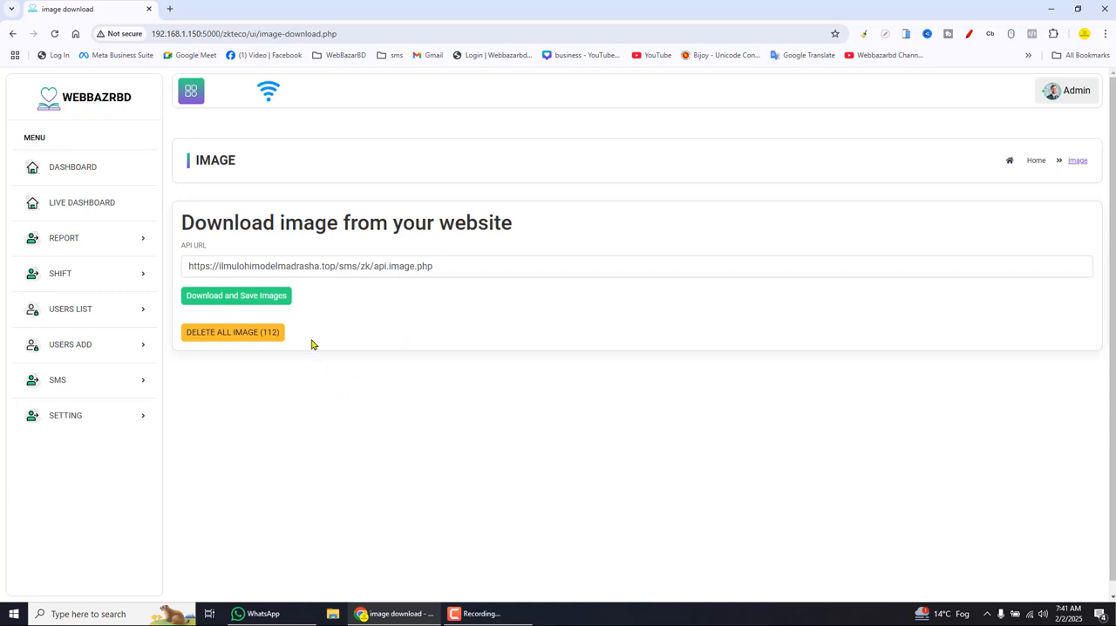
pyautogui.click(209, 333)
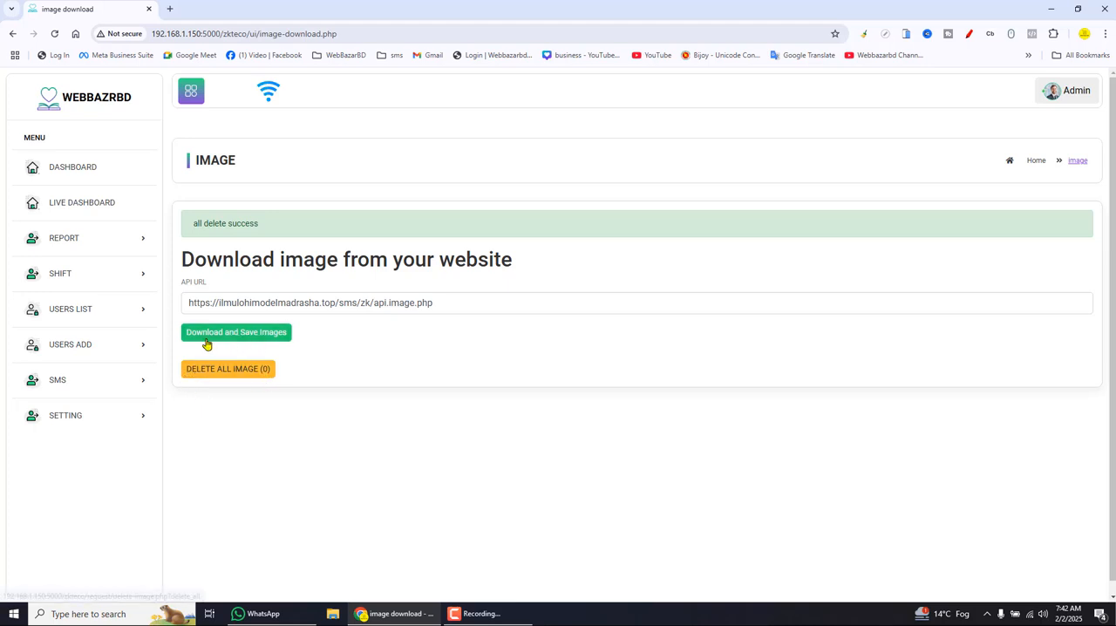
pyautogui.click(269, 336)
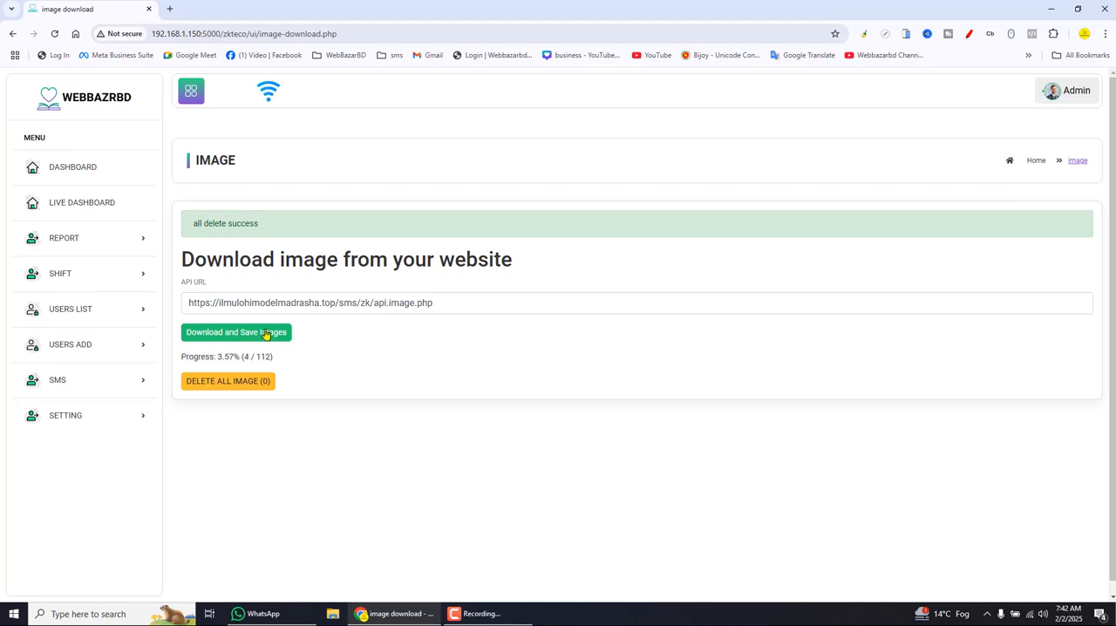
pyautogui.moveTo(339, 303); pyautogui.dragTo(181, 302)
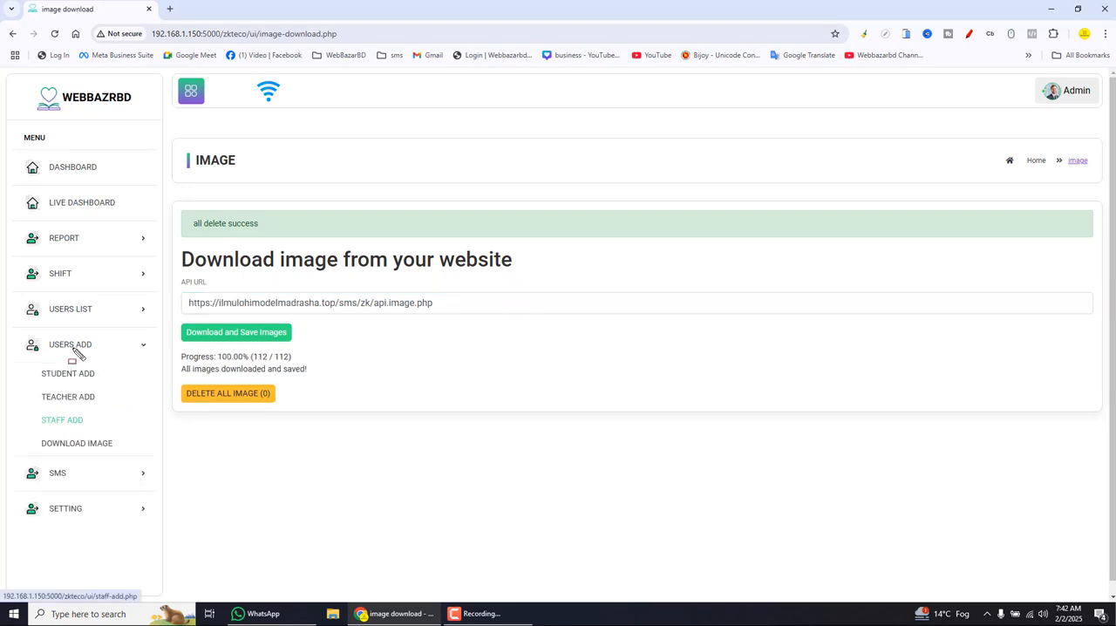
pyautogui.moveTo(2, 326)
pyautogui.mouseDown()
pyautogui.moveTo(48, 385)
pyautogui.moveTo(161, 456)
pyautogui.mouseUp()
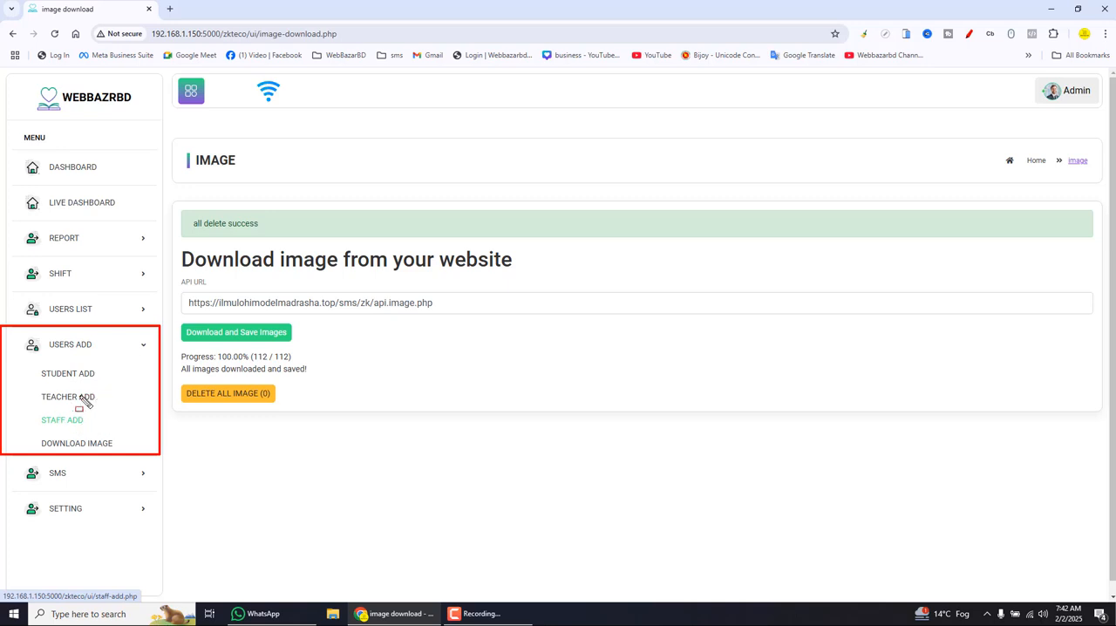
pyautogui.moveTo(35, 336); pyautogui.dragTo(96, 349)
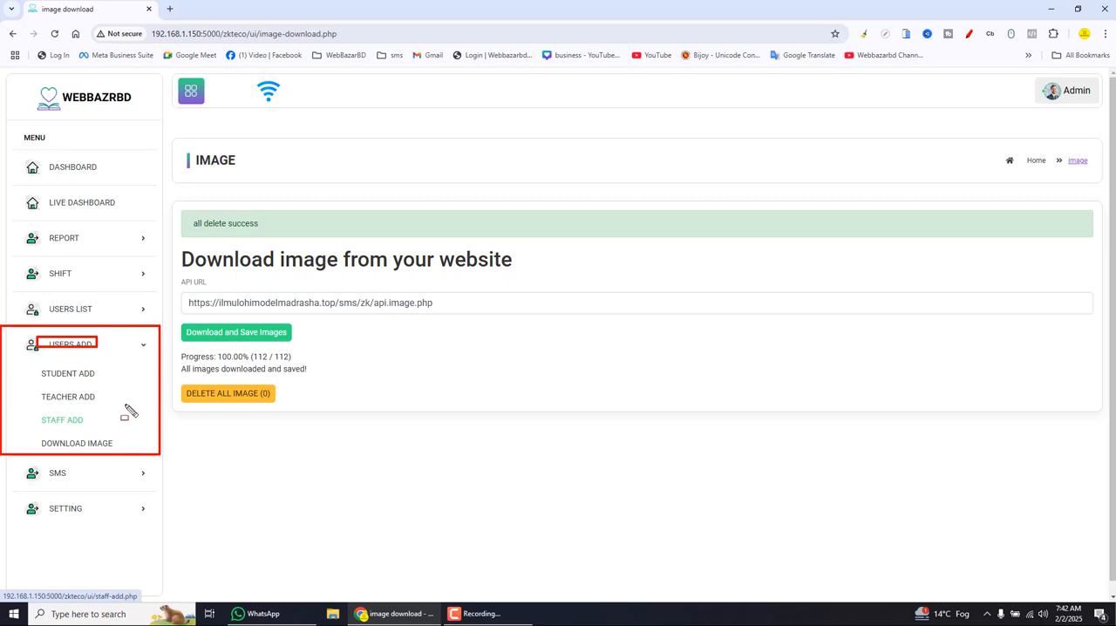
pyautogui.press('Escape')
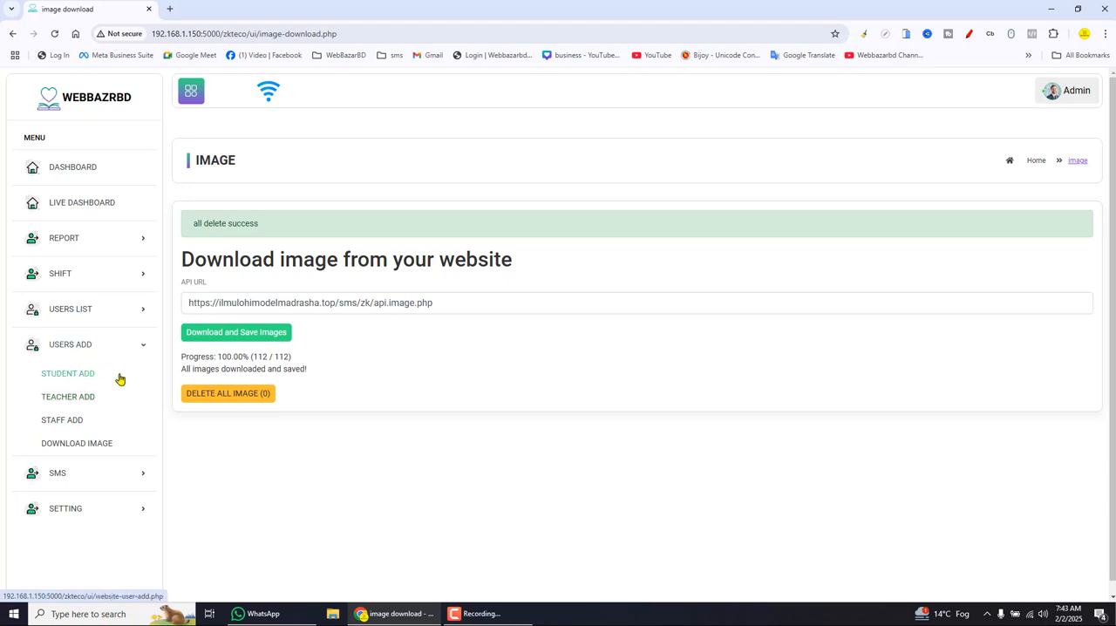